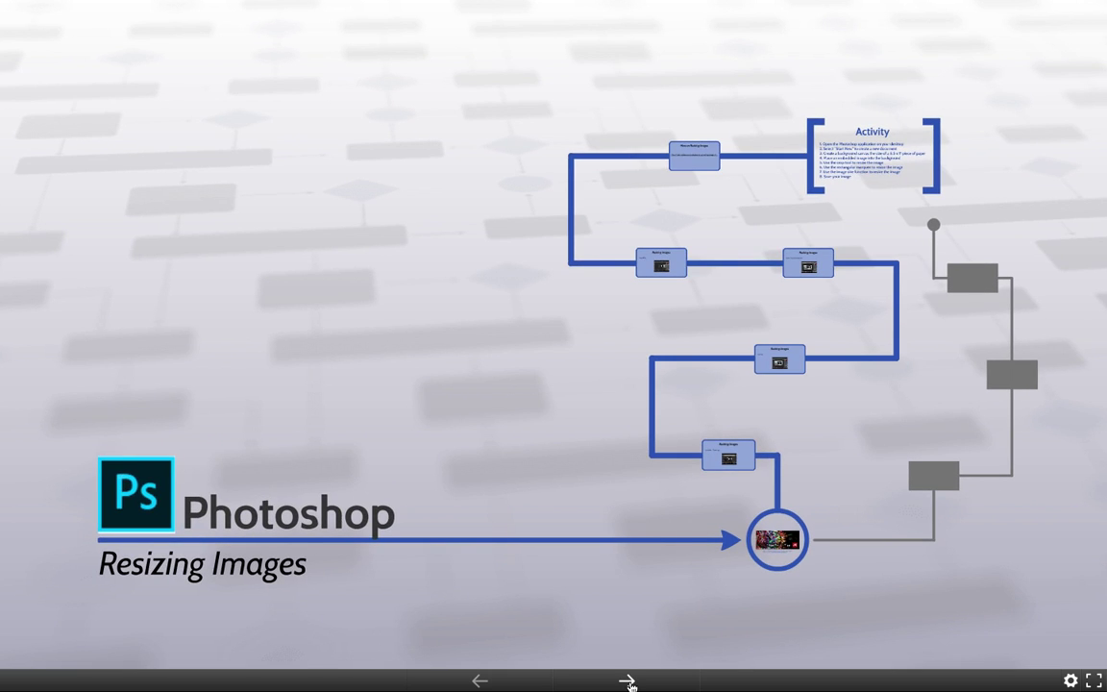
click(627, 681)
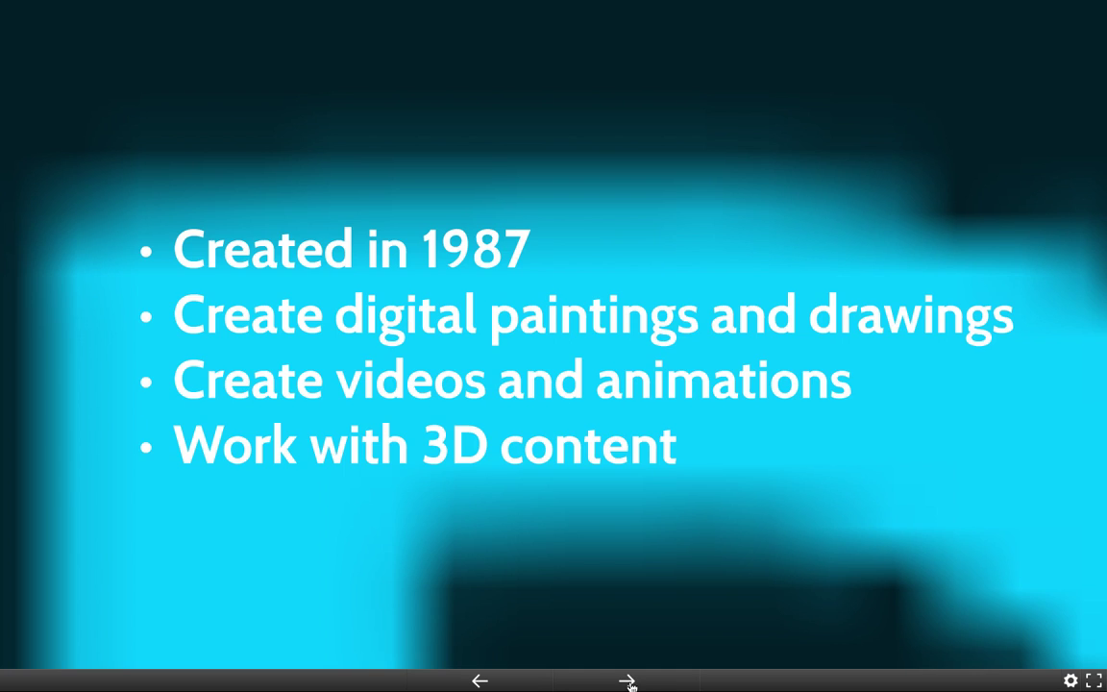
click(626, 681)
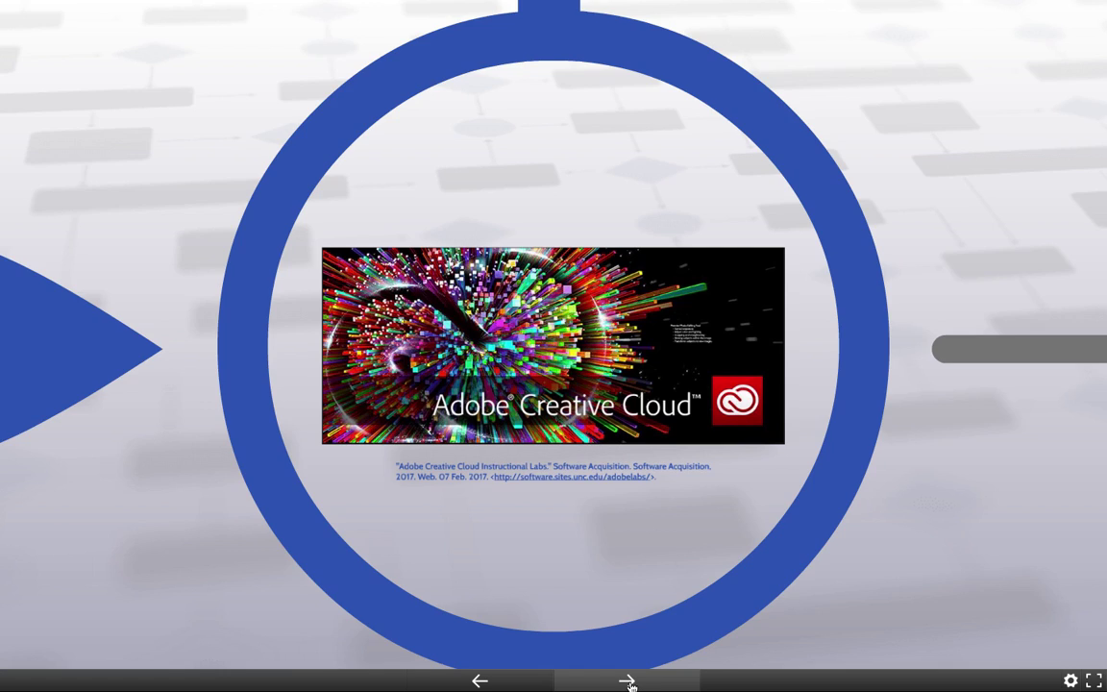
click(626, 681)
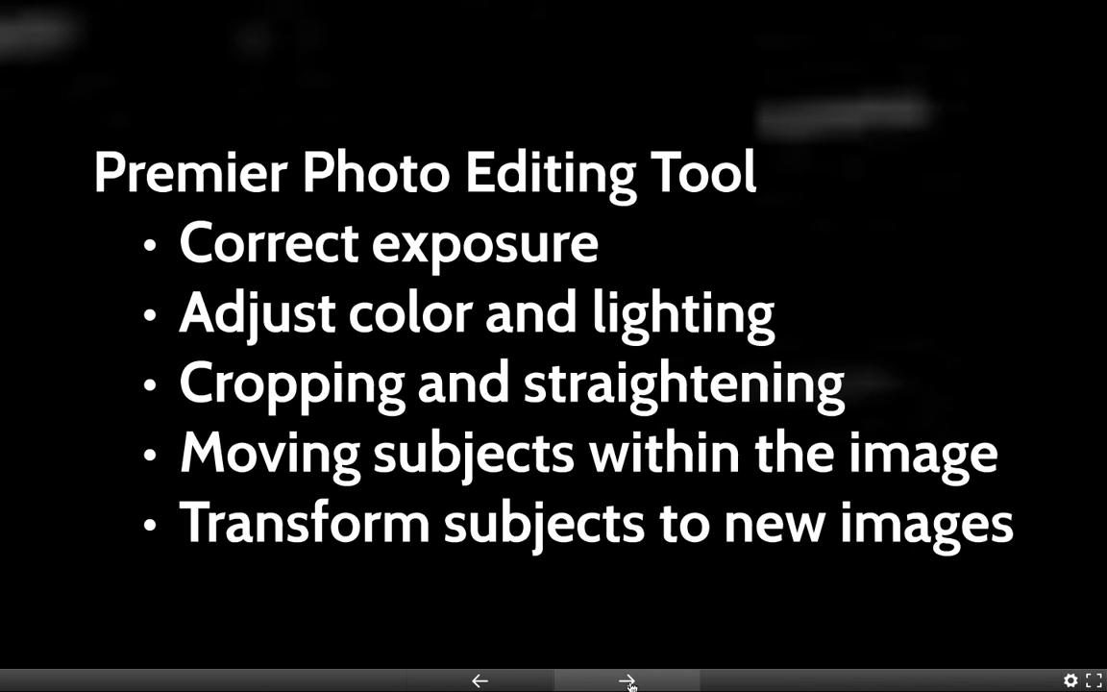
click(626, 680)
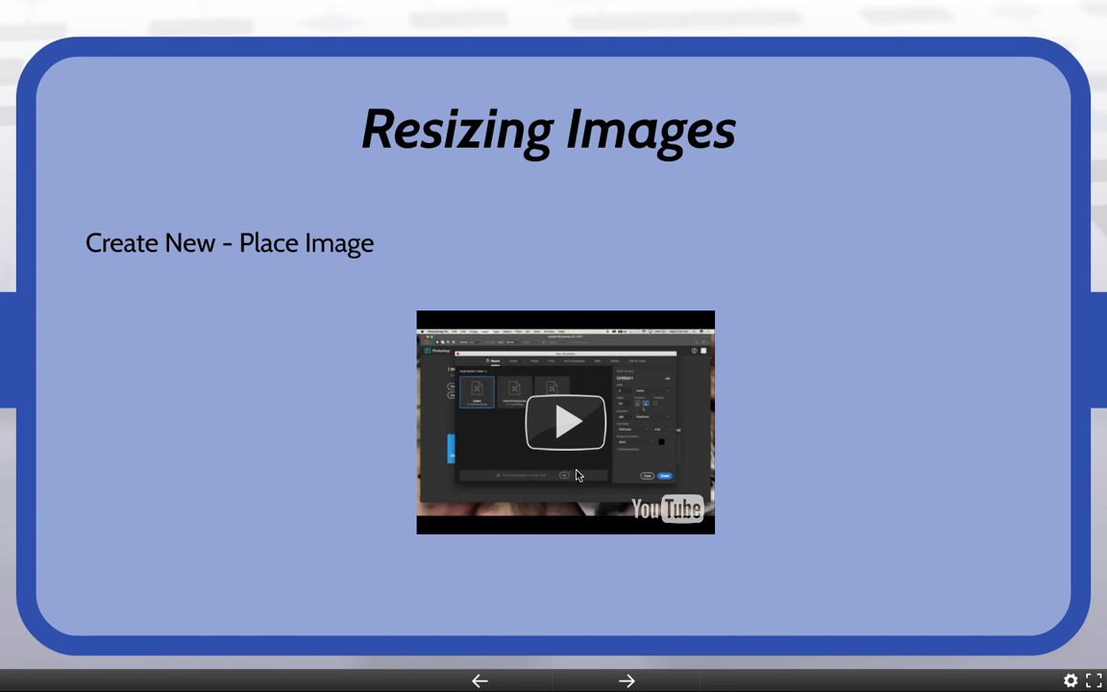
click(569, 435)
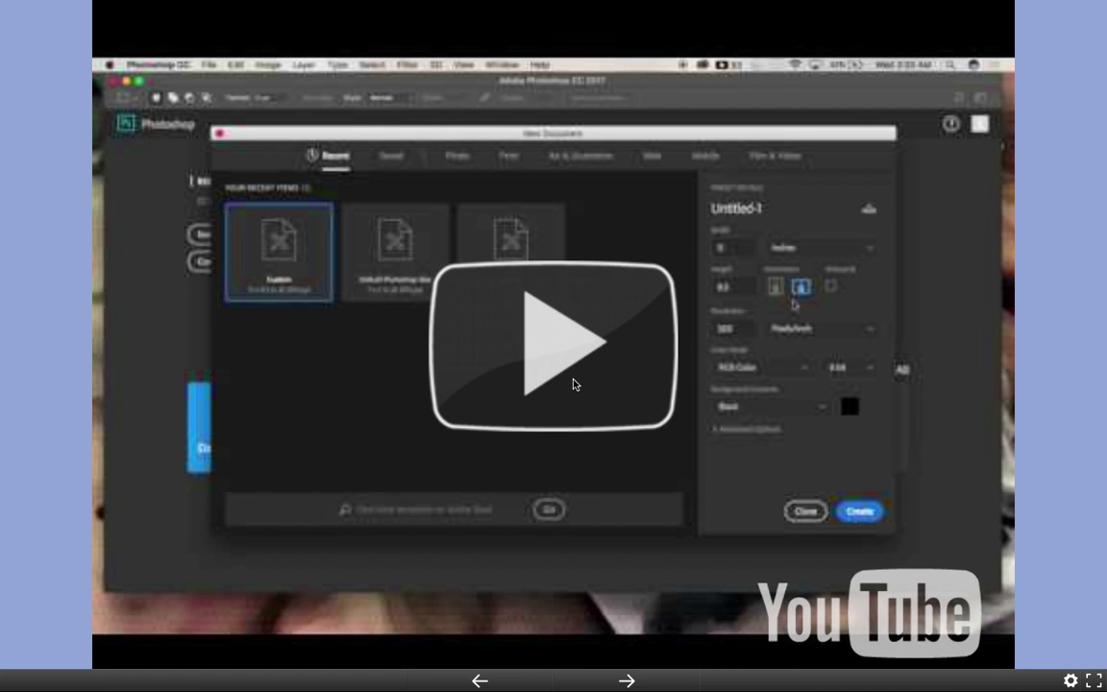
click(573, 384)
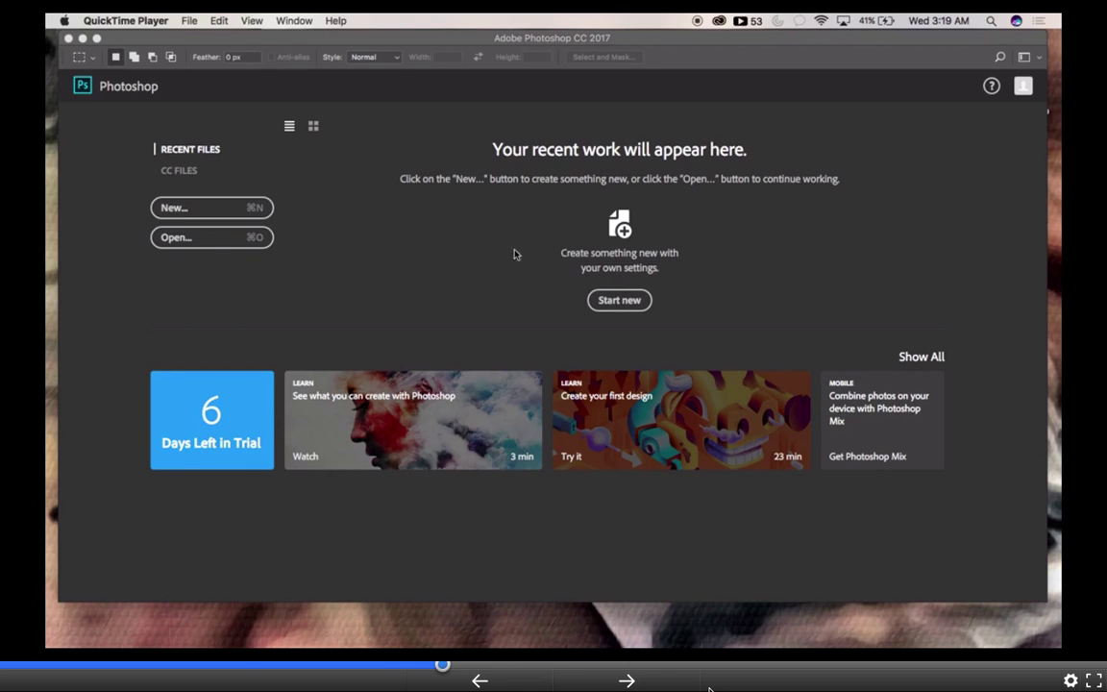
- Create a new 11 x 8.5 inch landscape document at 300 pixels/inch in 8-bit RGB Color with black background contents
click(625, 301)
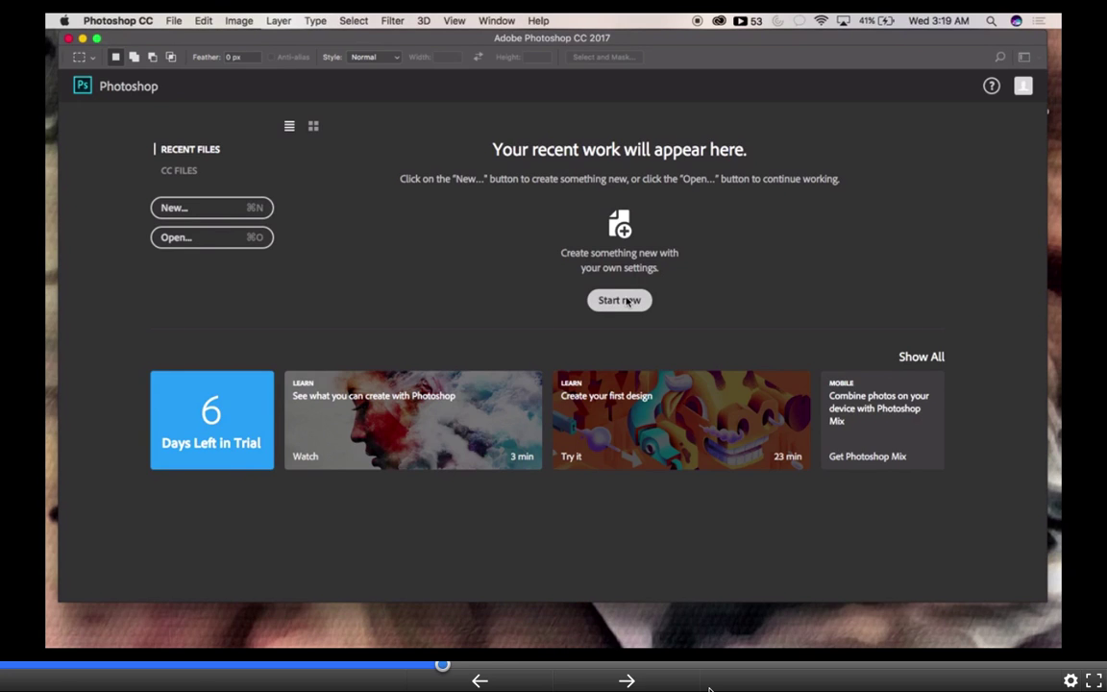
click(626, 301)
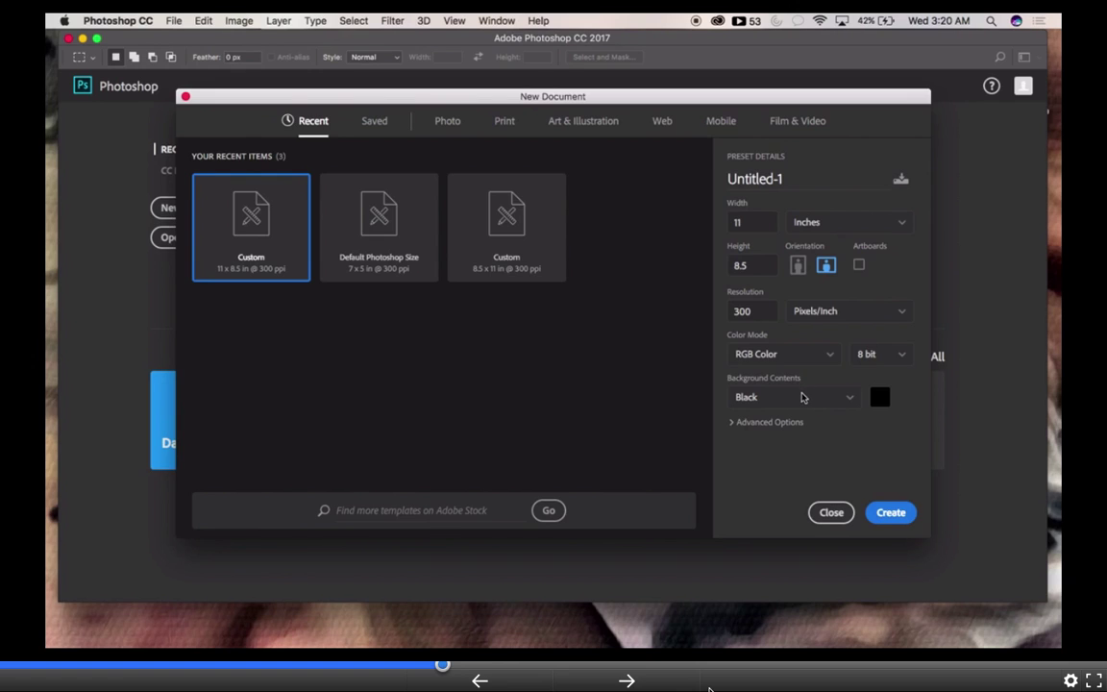
click(854, 404)
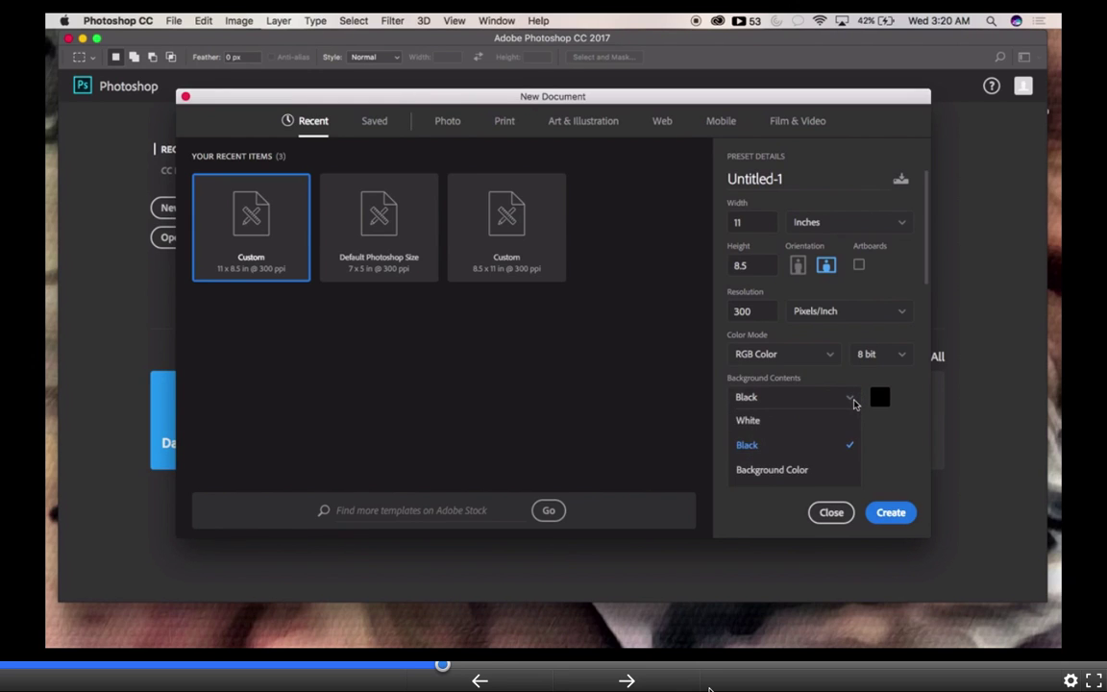
click(854, 402)
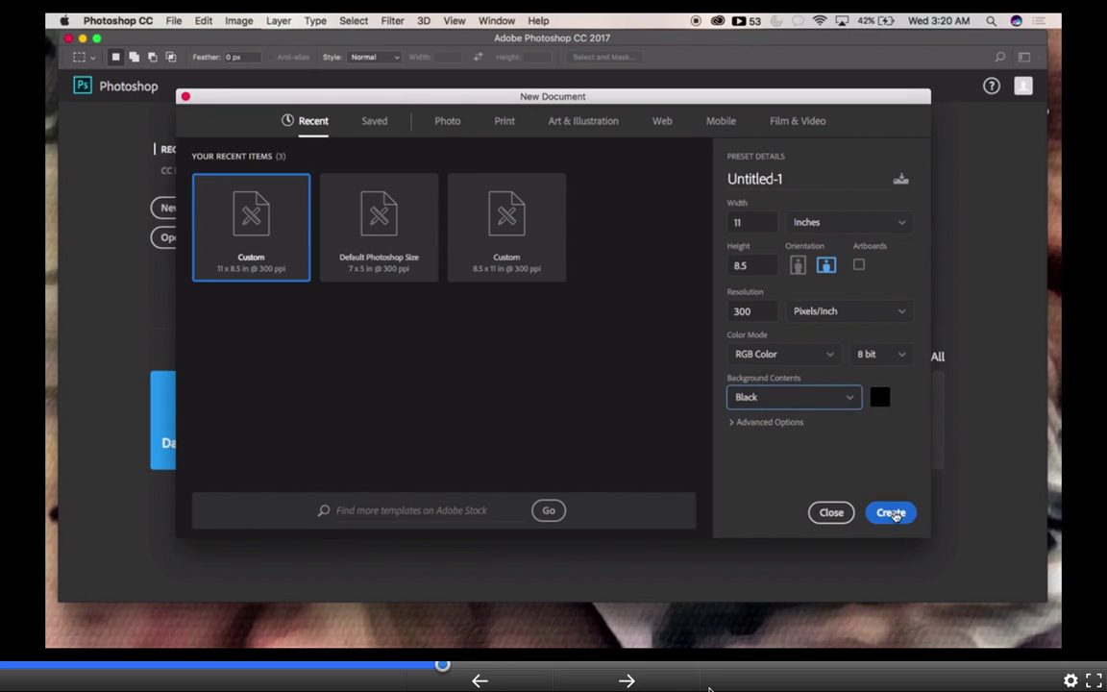
click(891, 512)
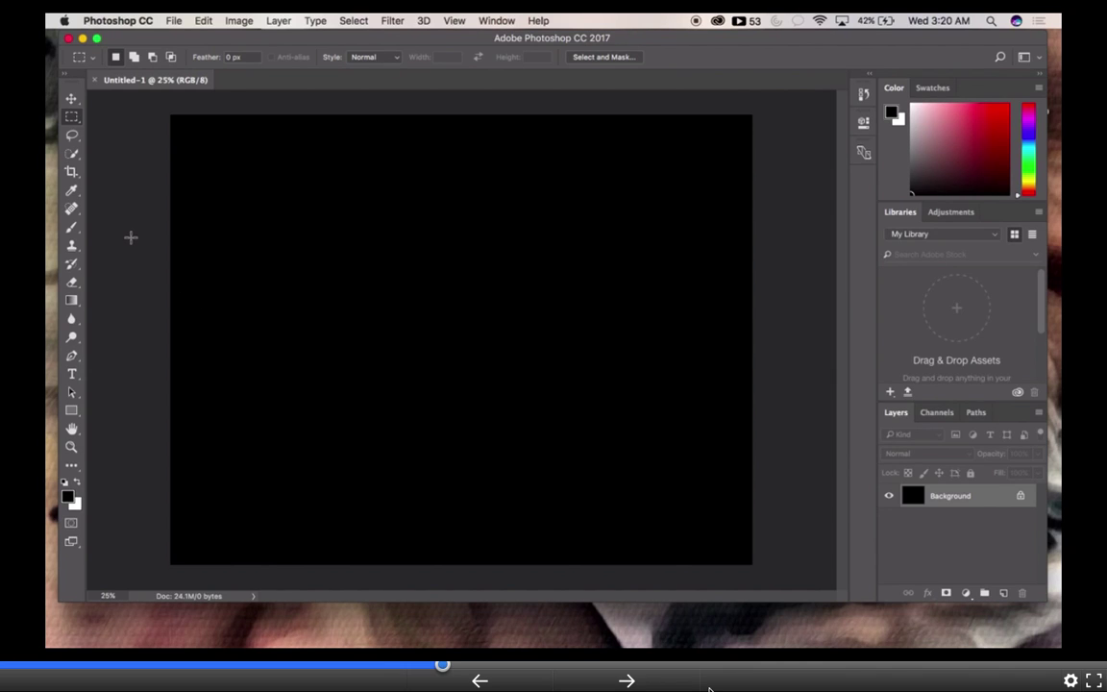
- Place the Stan Musial Veterans Memorial Bridge image from the Desktop as an embedded file and commit the placement
click(174, 23)
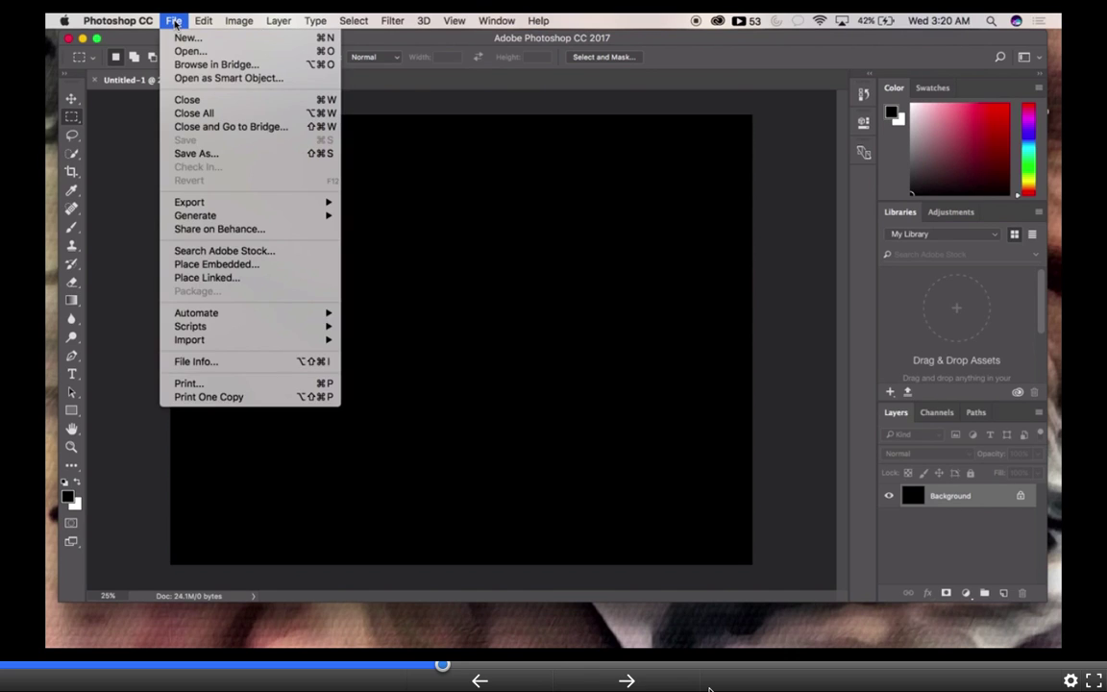
click(225, 265)
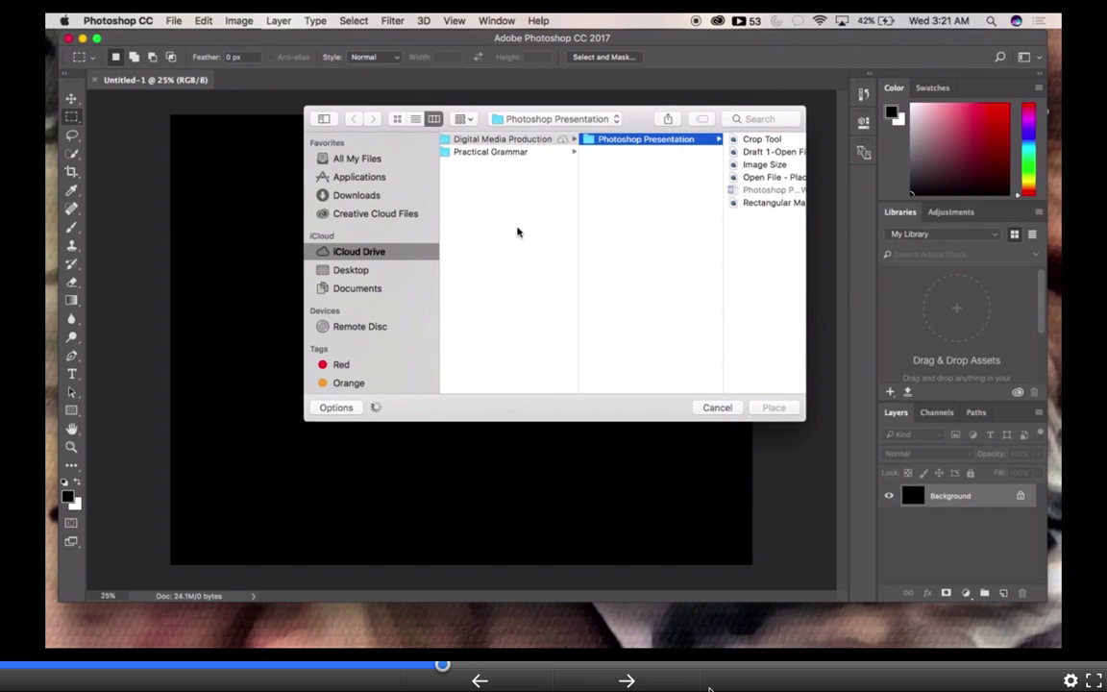
click(381, 271)
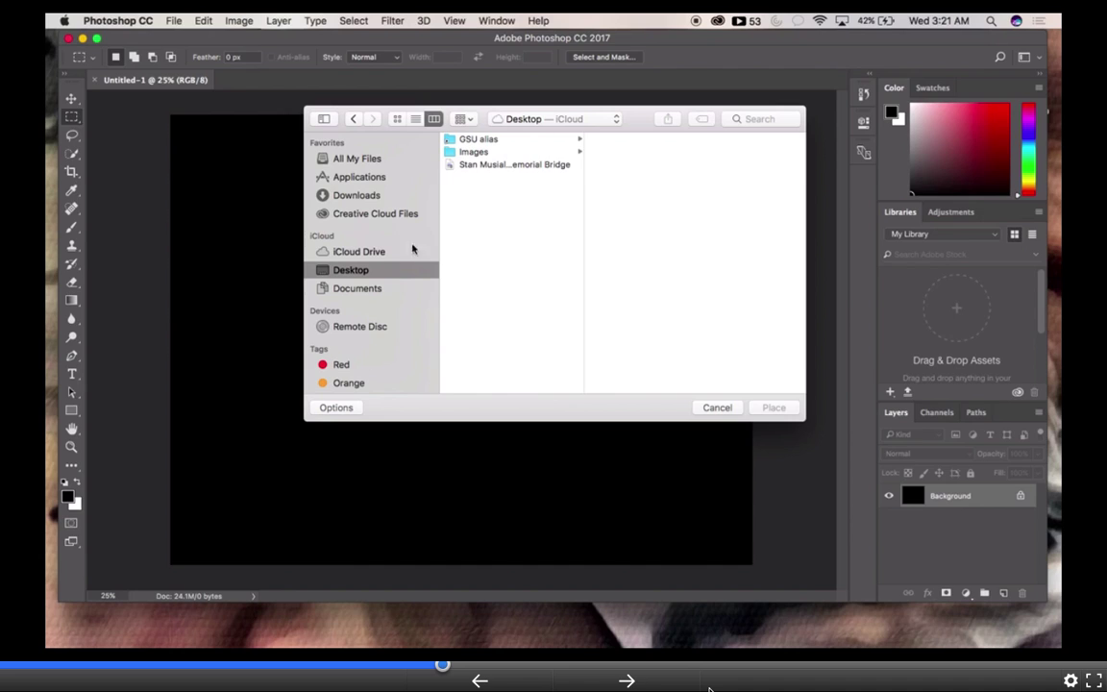
click(494, 166)
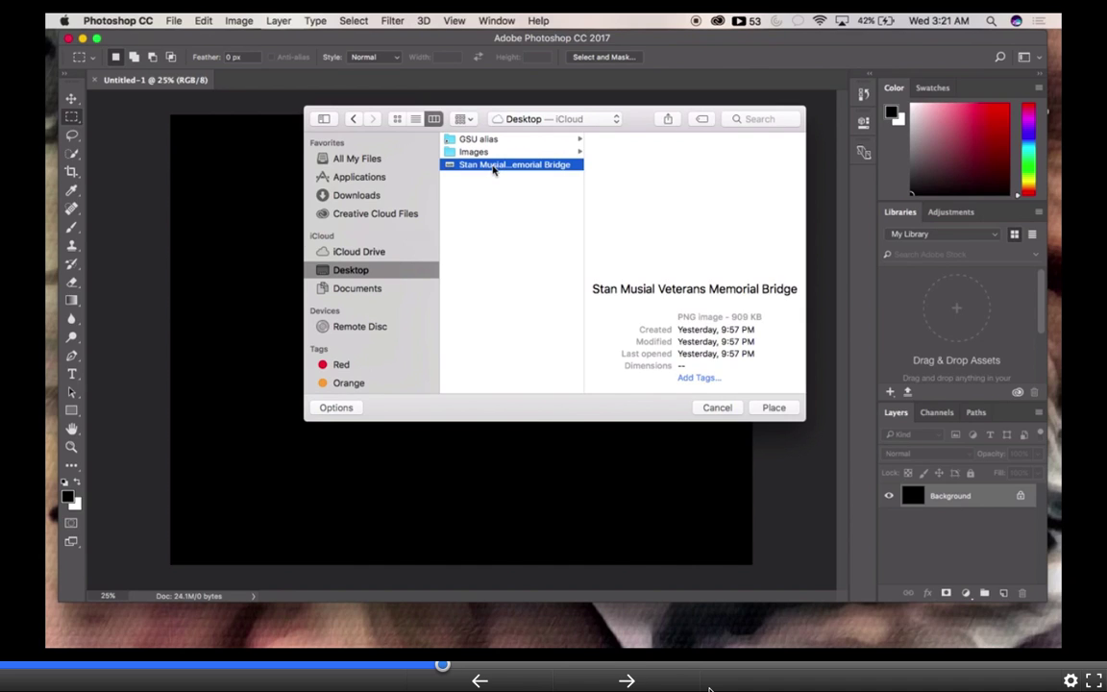
click(774, 408)
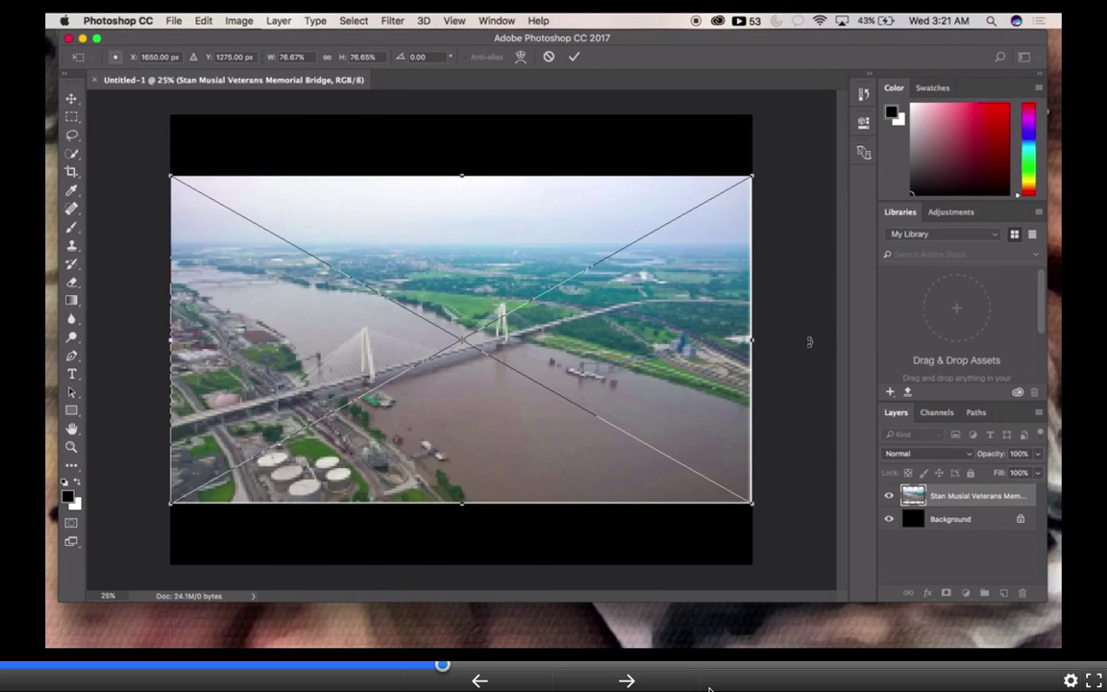
click(573, 57)
click(573, 58)
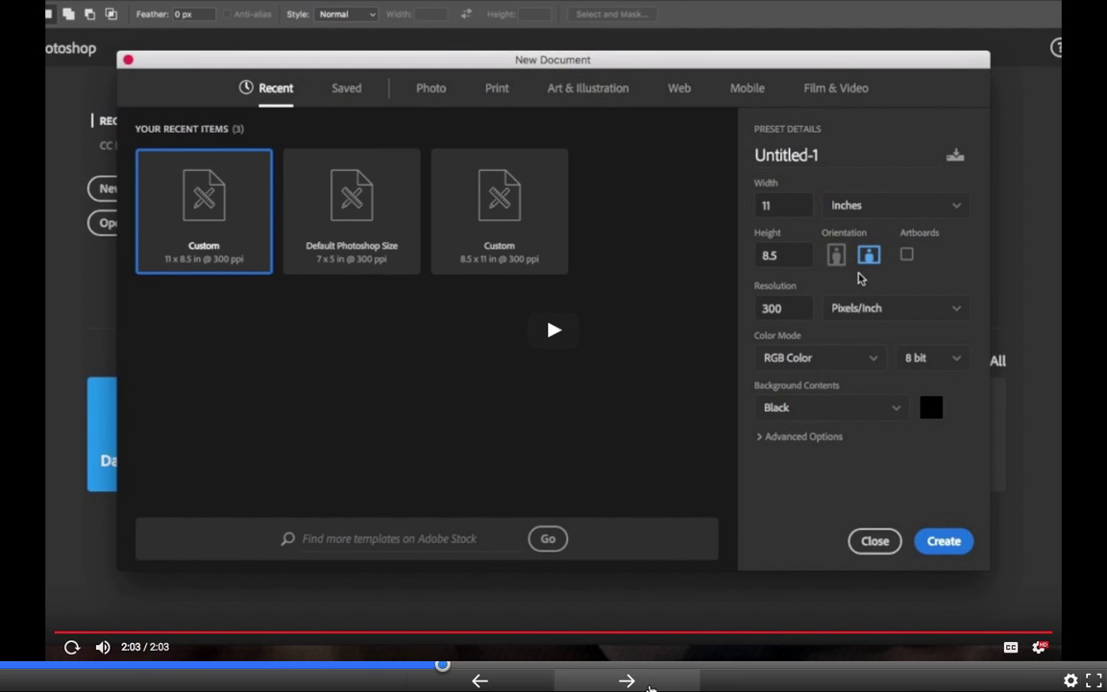
click(649, 686)
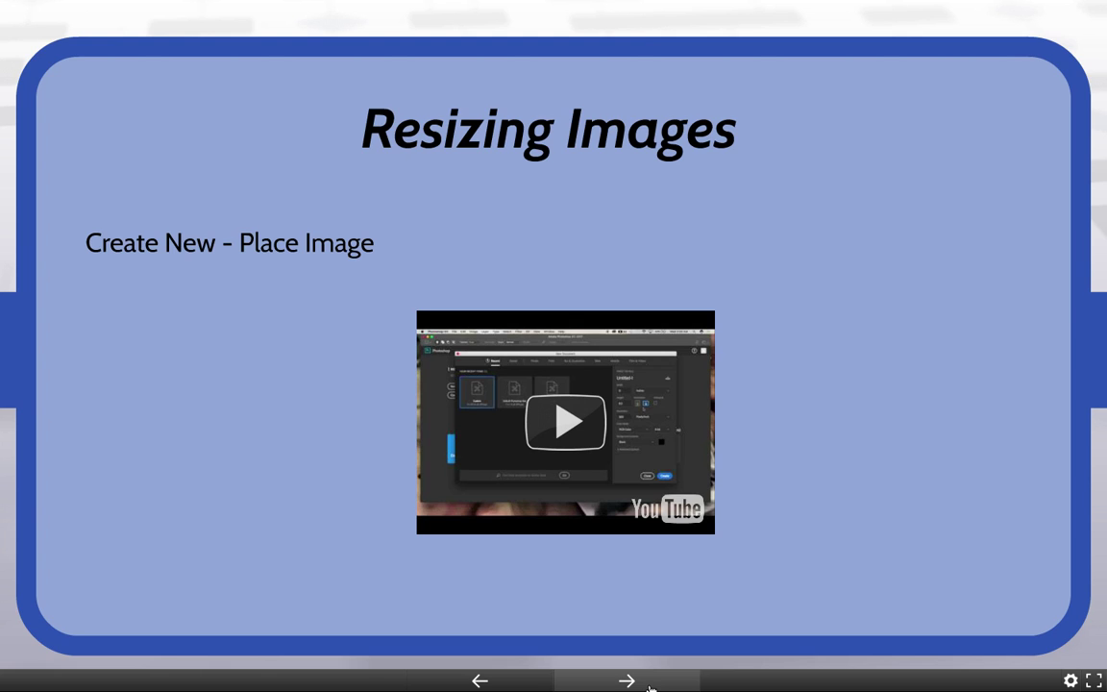
click(650, 686)
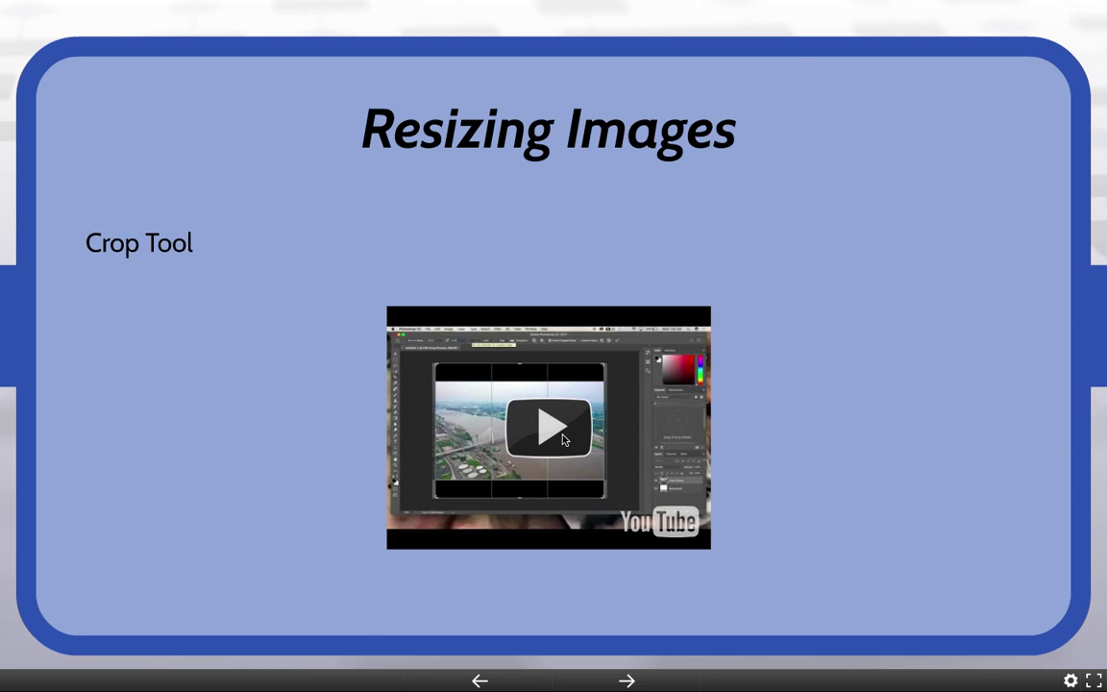
click(563, 439)
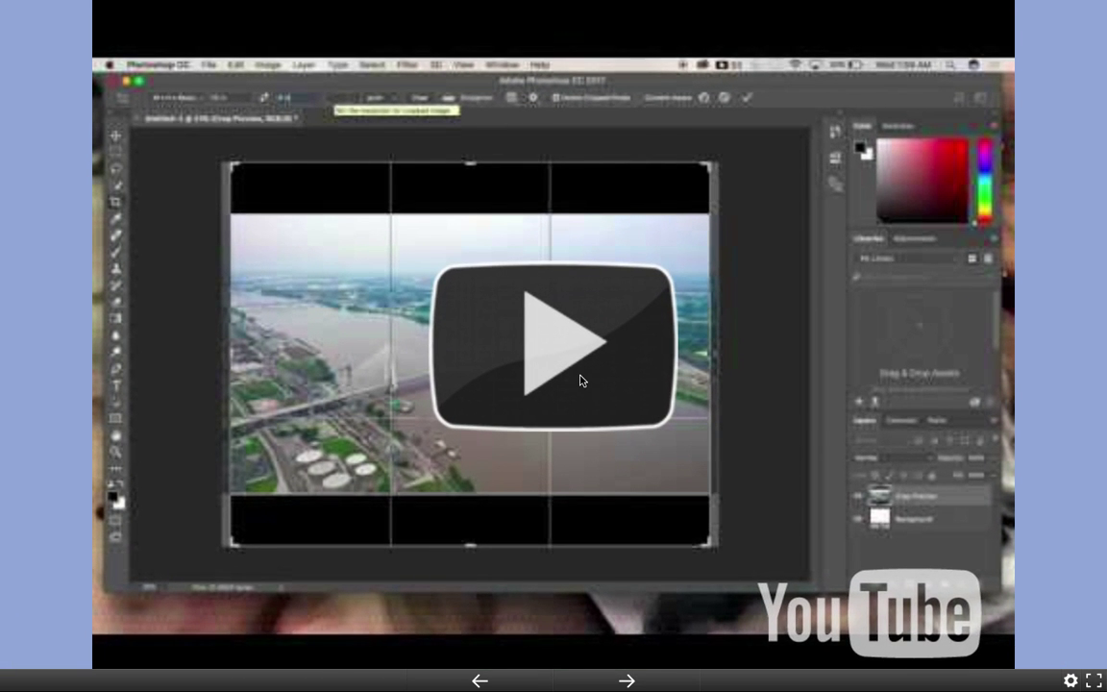
click(687, 518)
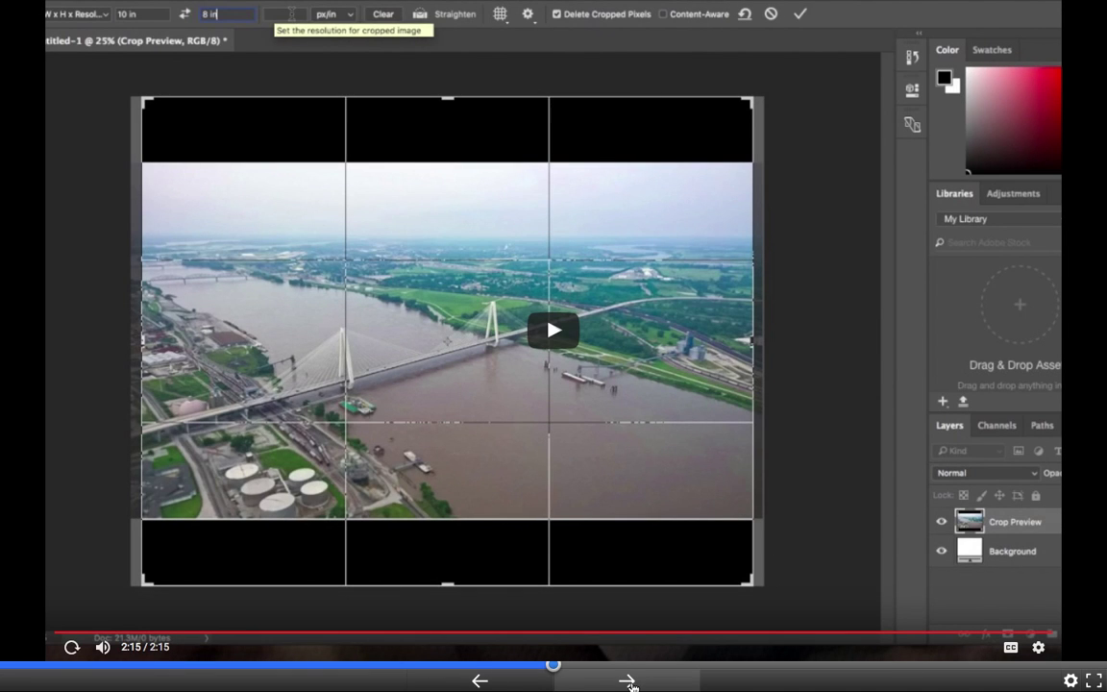
click(628, 681)
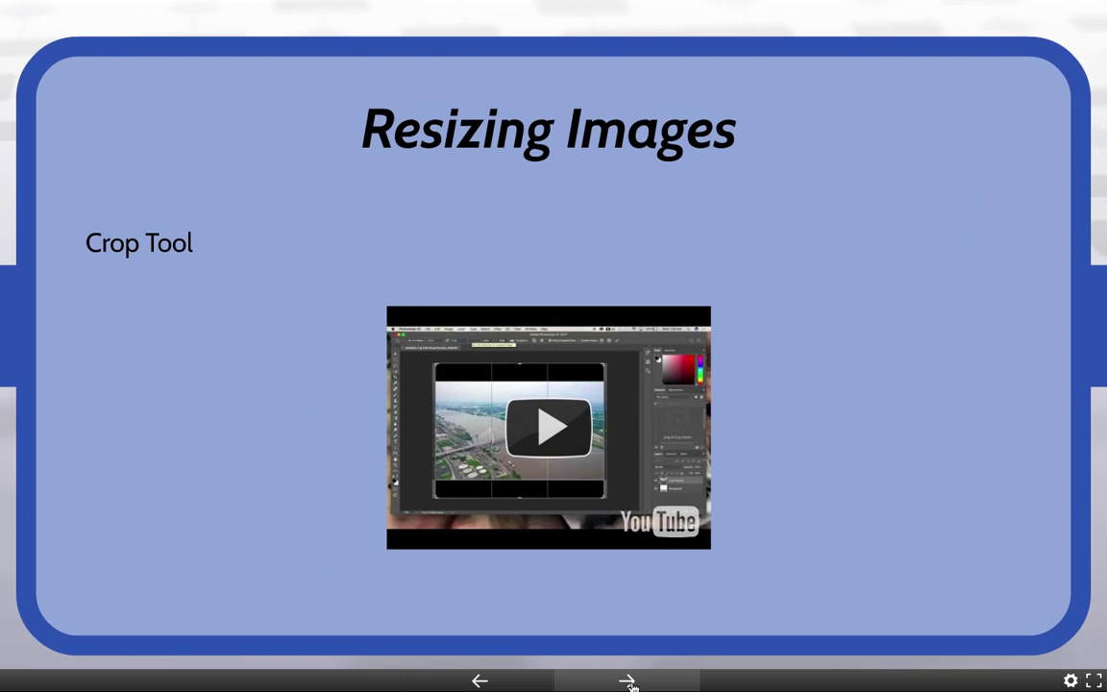
click(627, 681)
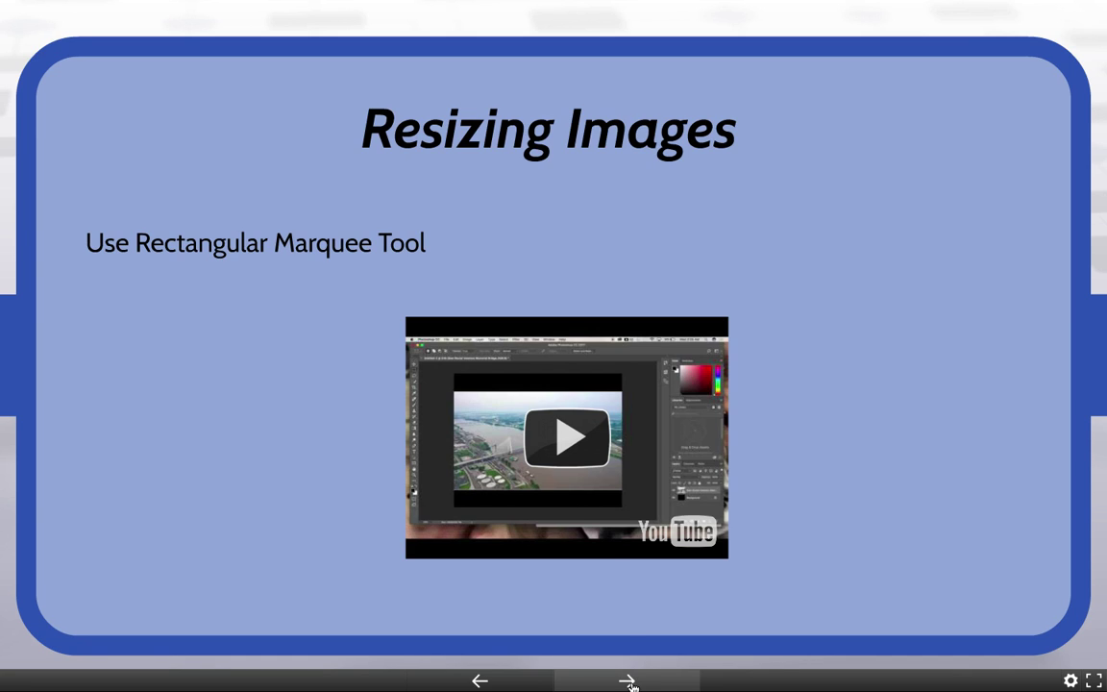
click(578, 461)
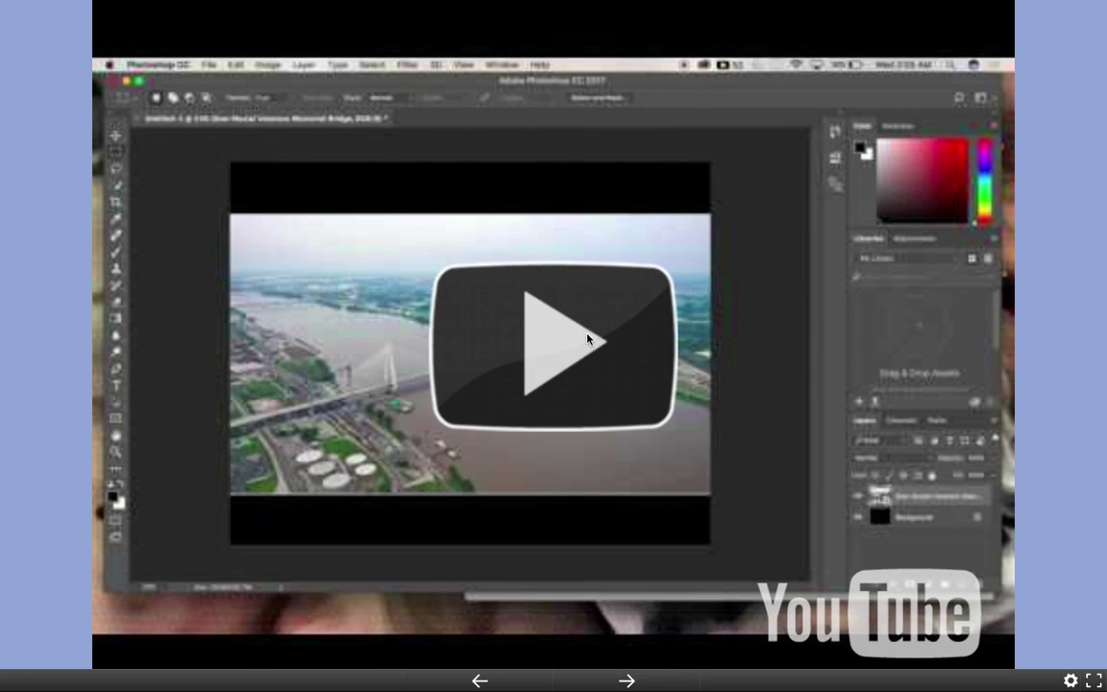
click(579, 335)
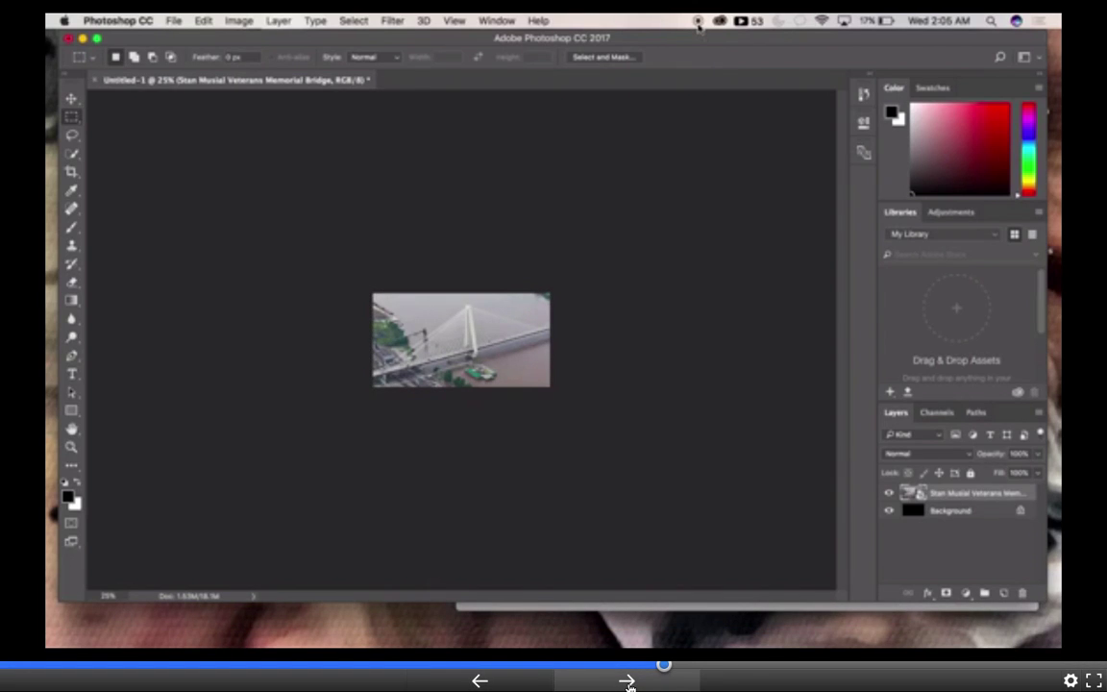
click(626, 680)
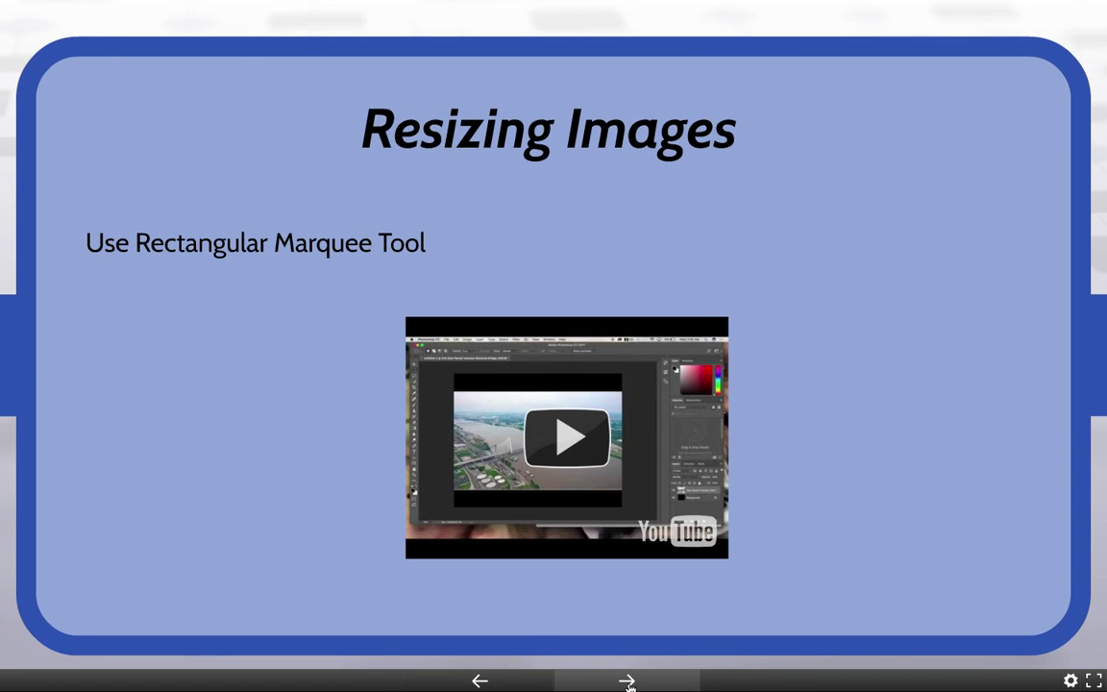
click(627, 680)
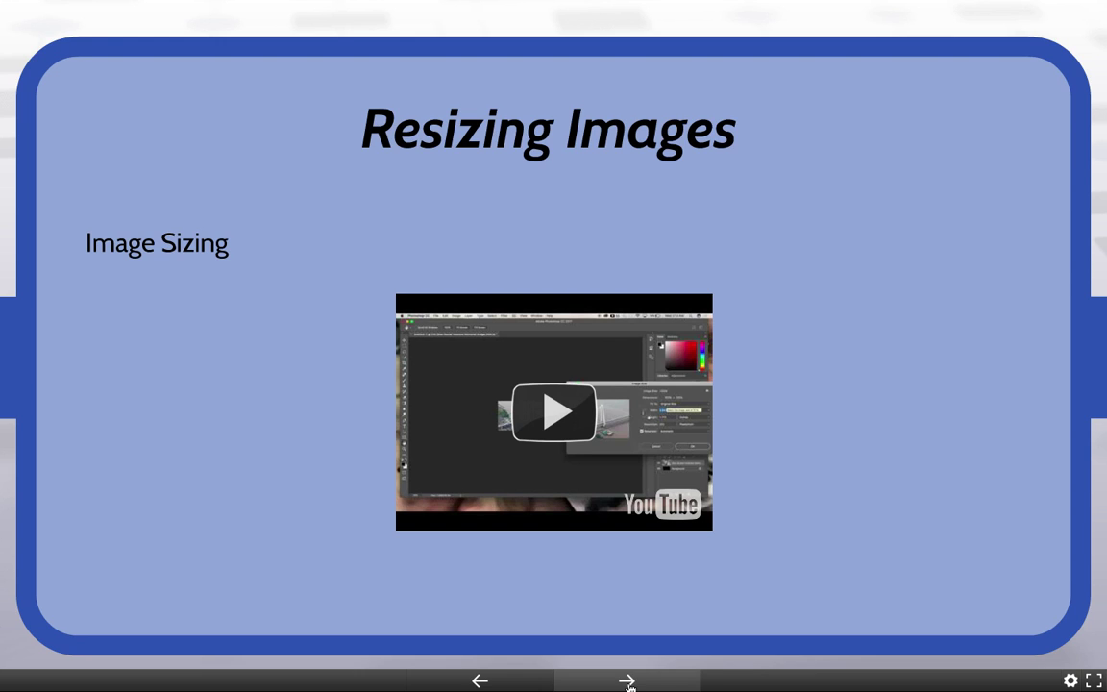
click(569, 424)
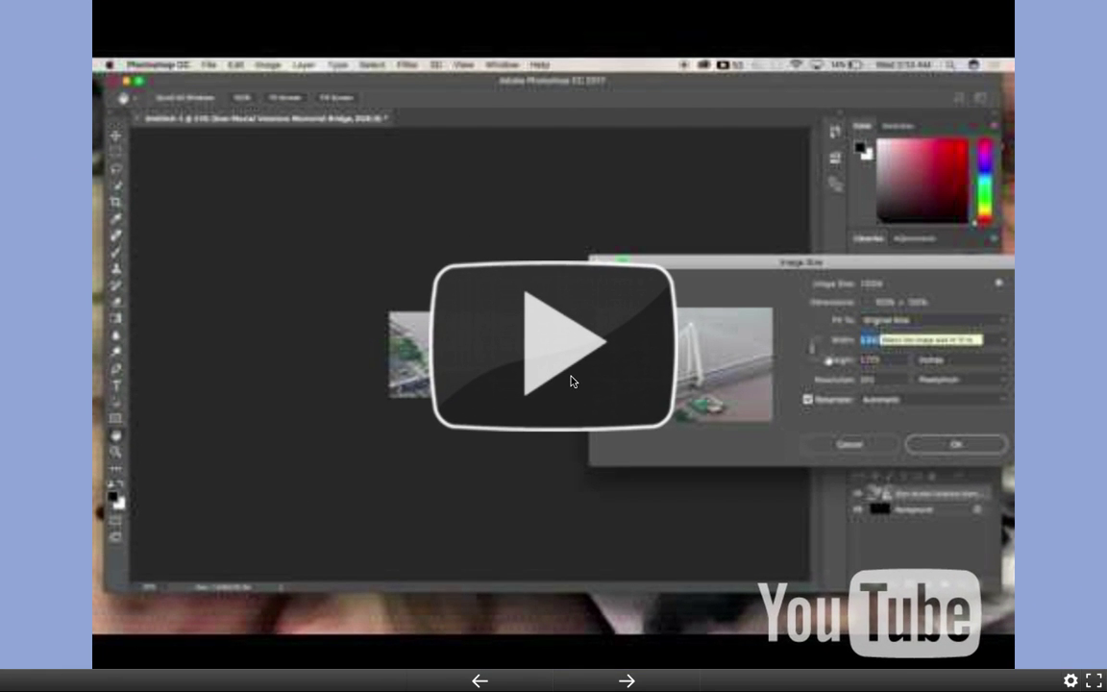
click(550, 410)
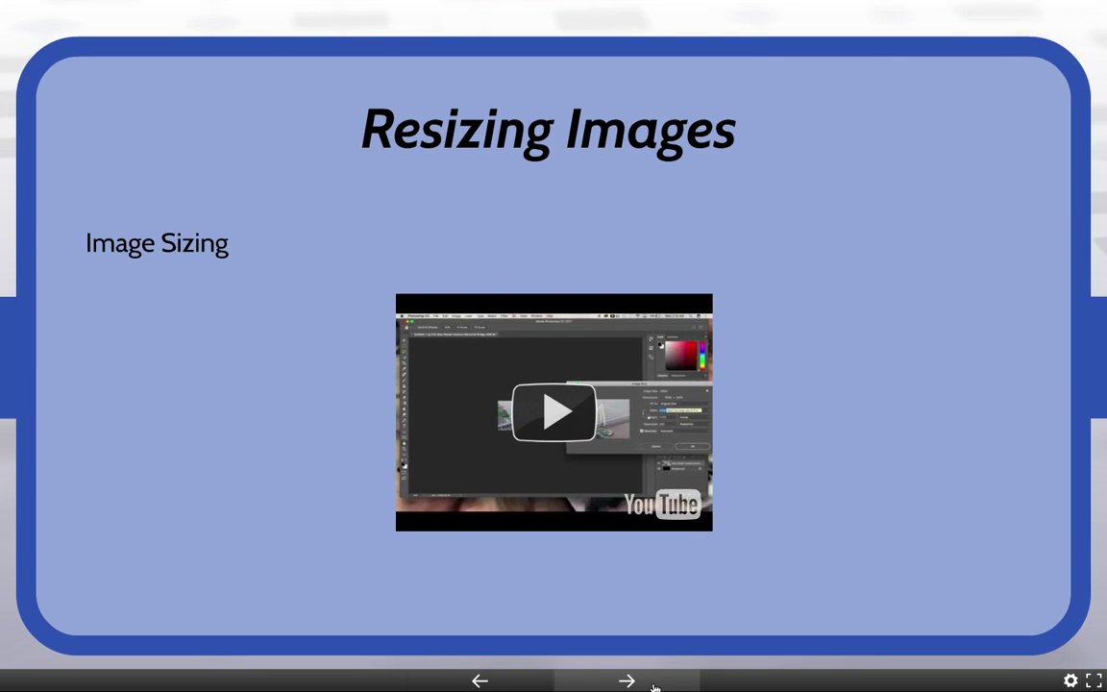
click(653, 686)
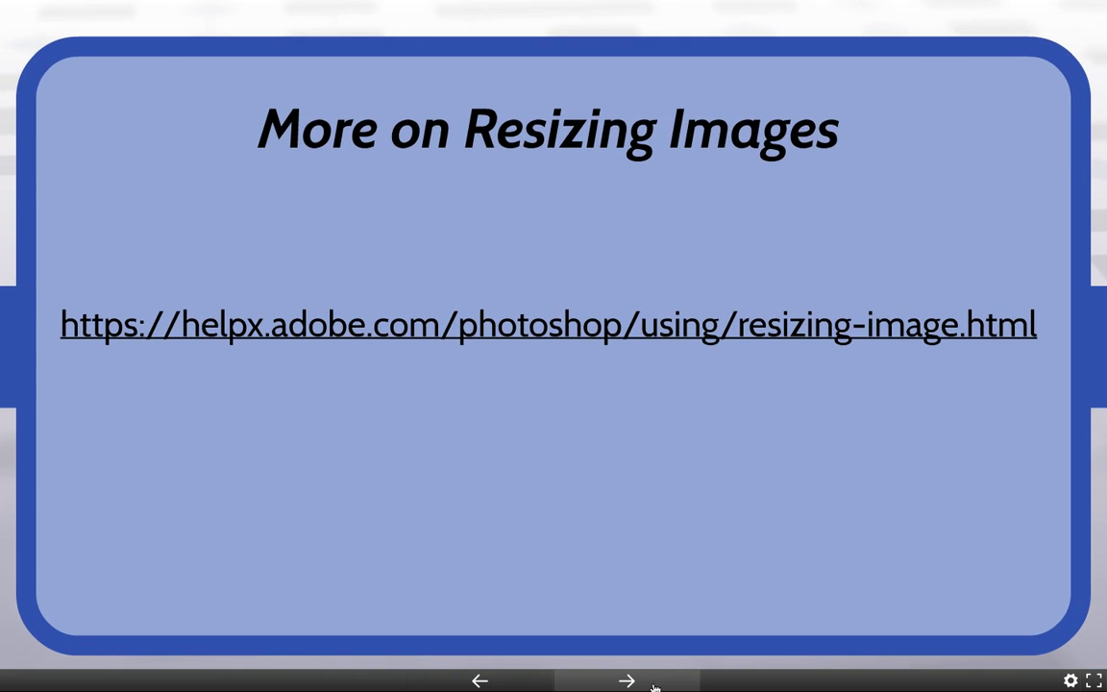